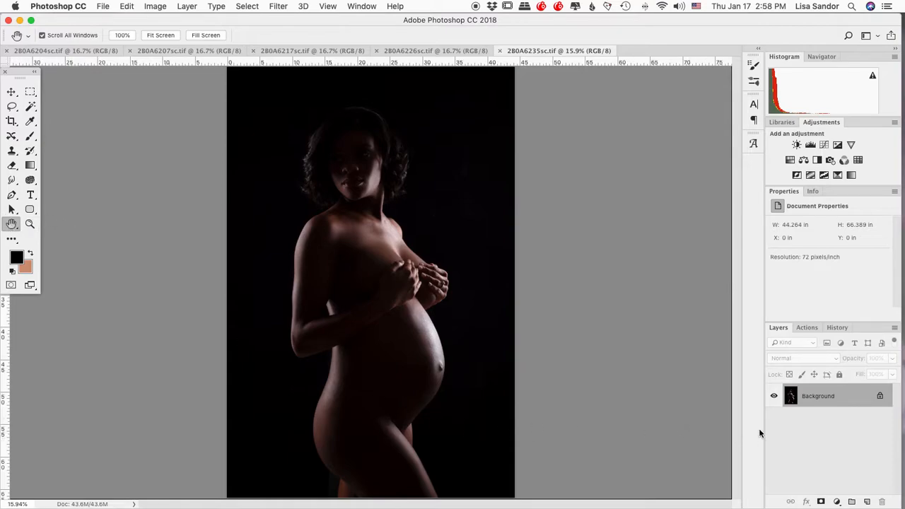
# Duplicate the Background layer.
pyautogui.click(792, 399)
pyautogui.click(828, 457)
pyautogui.click(792, 403)
pyautogui.click(795, 401)
pyautogui.moveTo(795, 401); pyautogui.dragTo(869, 501)
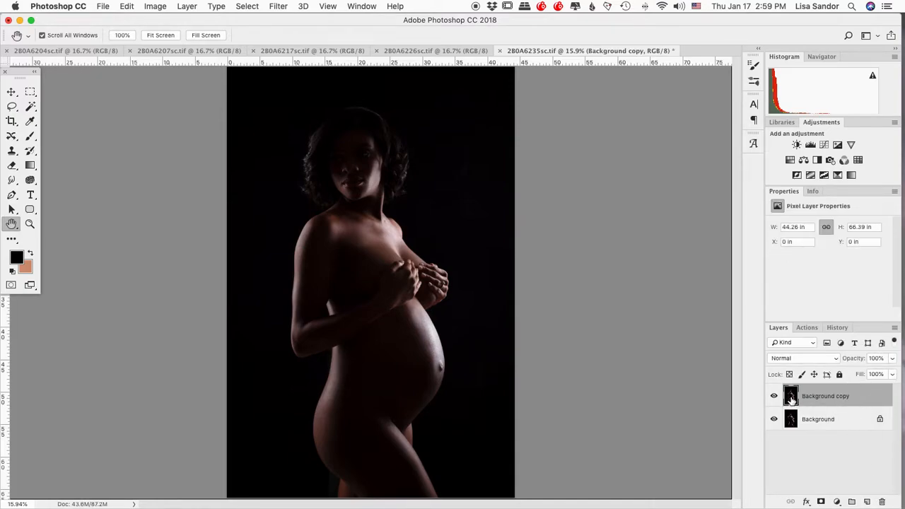
# Add a Hue/Saturation adjustment layer above the duplicate and set its saturation to -100.
pyautogui.click(838, 502)
pyautogui.click(837, 502)
pyautogui.click(837, 501)
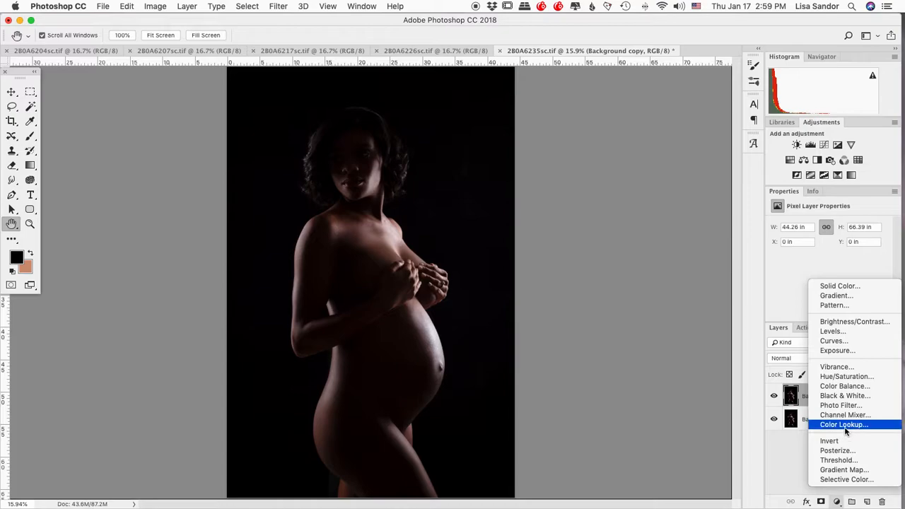
pyautogui.click(854, 378)
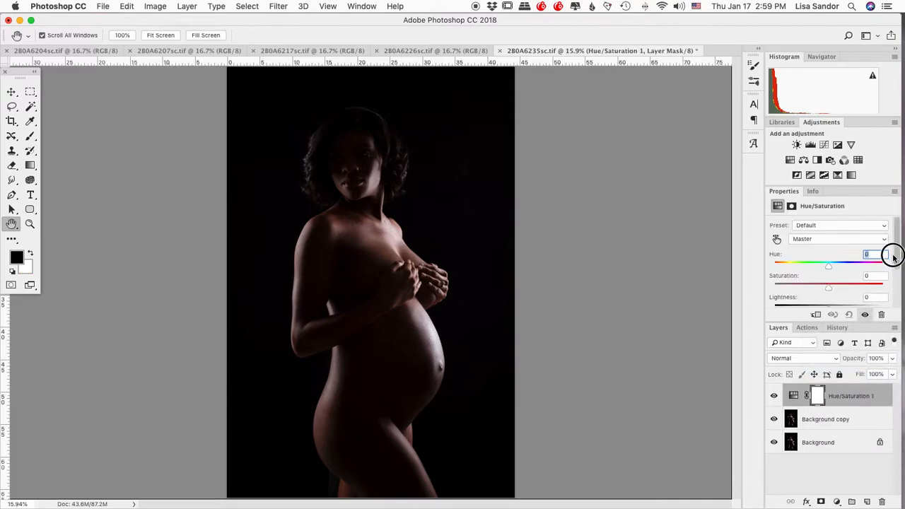
pyautogui.moveTo(832, 291); pyautogui.dragTo(762, 289)
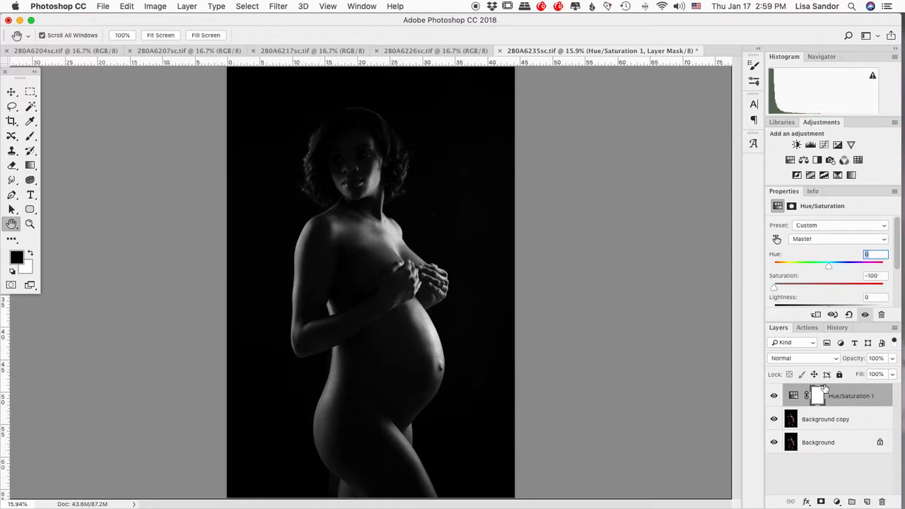
# Add a Brightness/Contrast adjustment layer with brightness 29 and contrast 25, and delete all layers above Background.
pyautogui.click(845, 398)
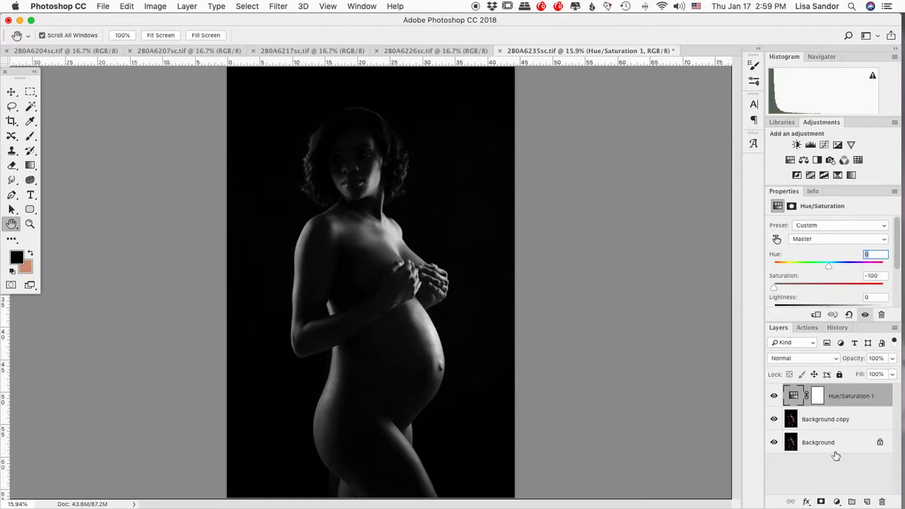
pyautogui.click(838, 501)
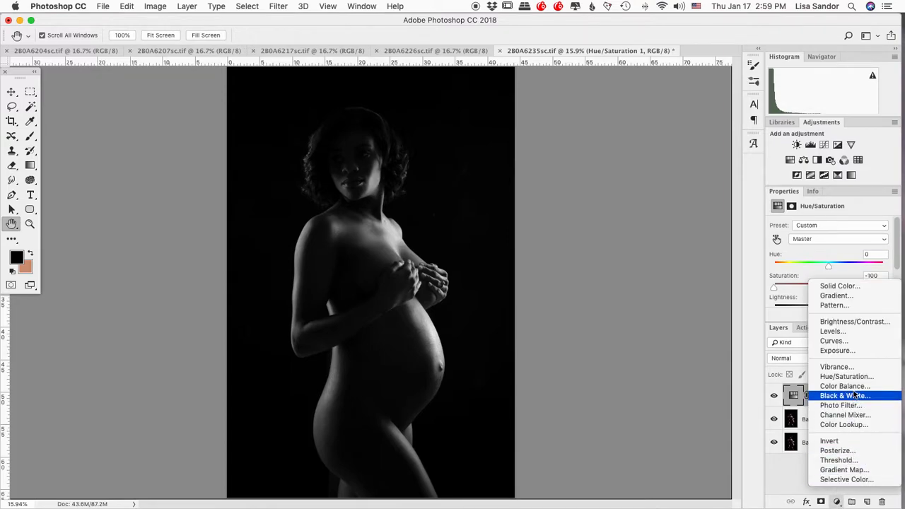
pyautogui.click(841, 321)
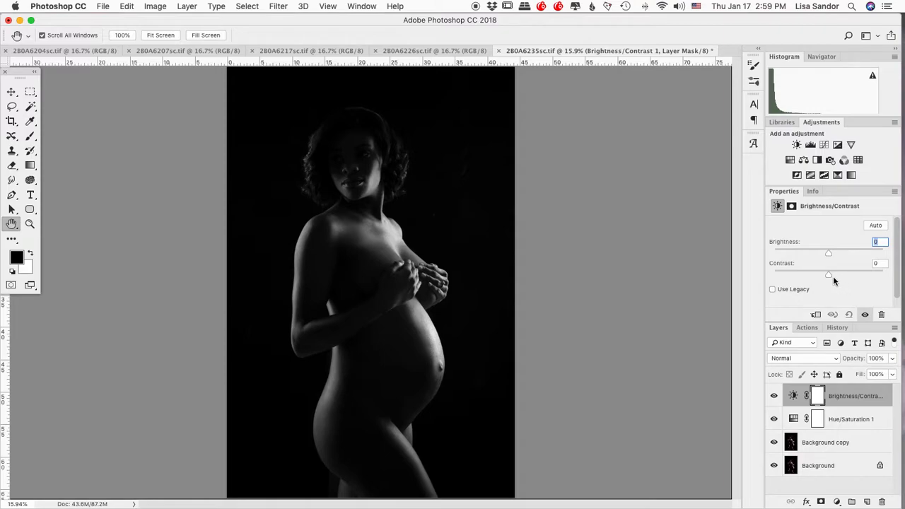
pyautogui.moveTo(830, 276); pyautogui.dragTo(844, 254)
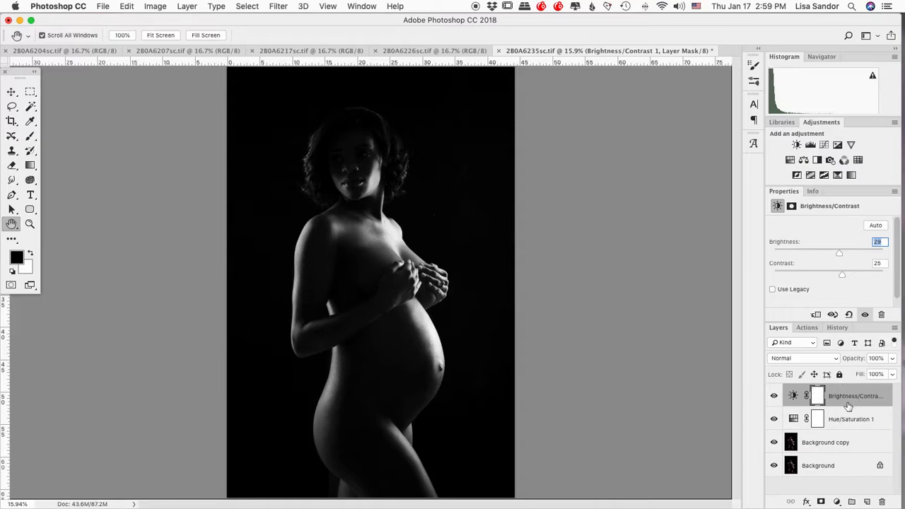
pyautogui.moveTo(855, 401); pyautogui.dragTo(877, 499)
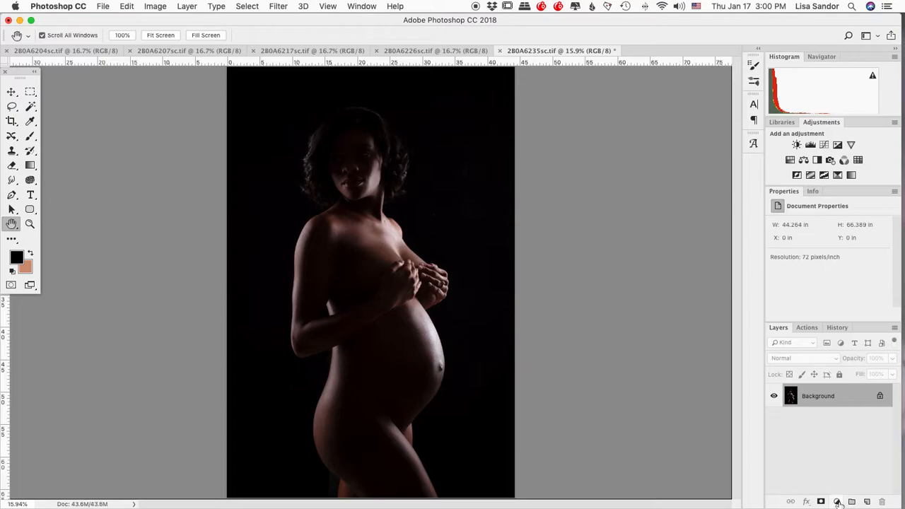
# Add a Gradient Map adjustment layer above Background using the Black, White gradient preset.
pyautogui.click(837, 502)
pyautogui.click(845, 470)
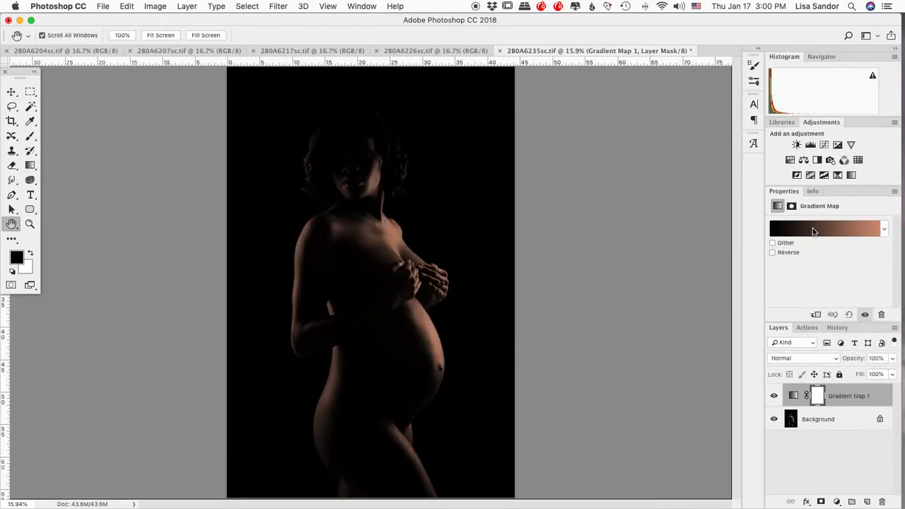
pyautogui.click(813, 228)
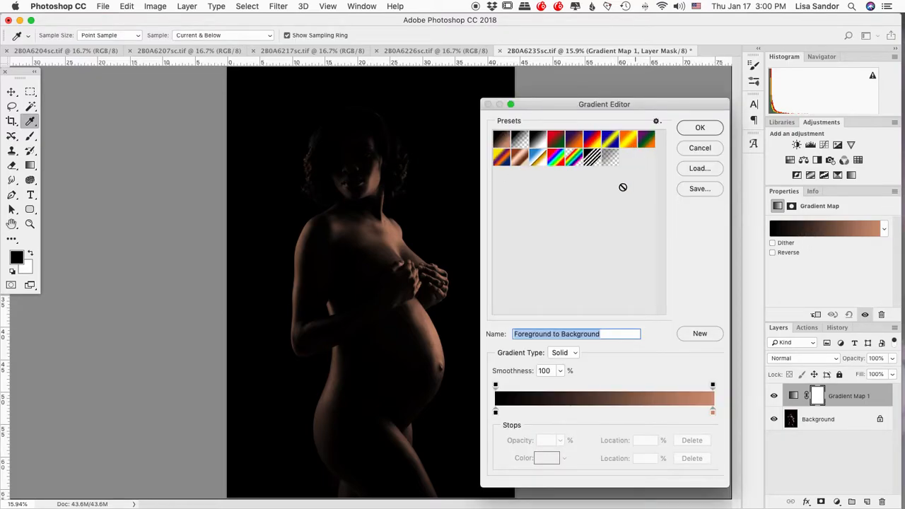
pyautogui.click(539, 140)
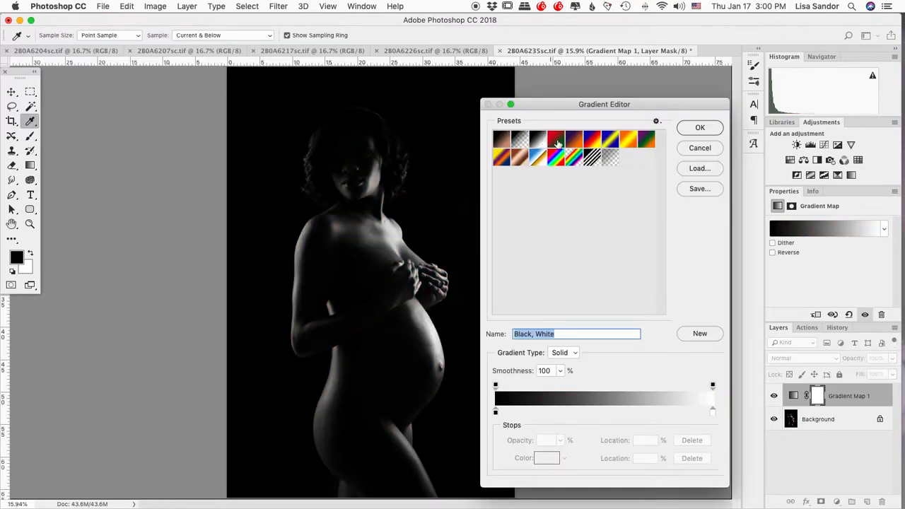
pyautogui.click(700, 128)
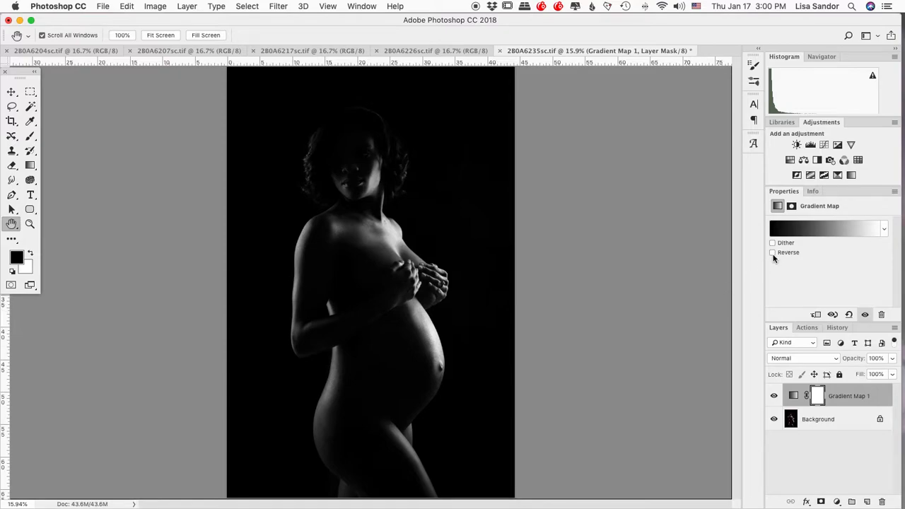
# Try the Reverse option on the gradient map and turn it back off.
pyautogui.click(772, 252)
pyautogui.click(772, 252)
pyautogui.click(772, 253)
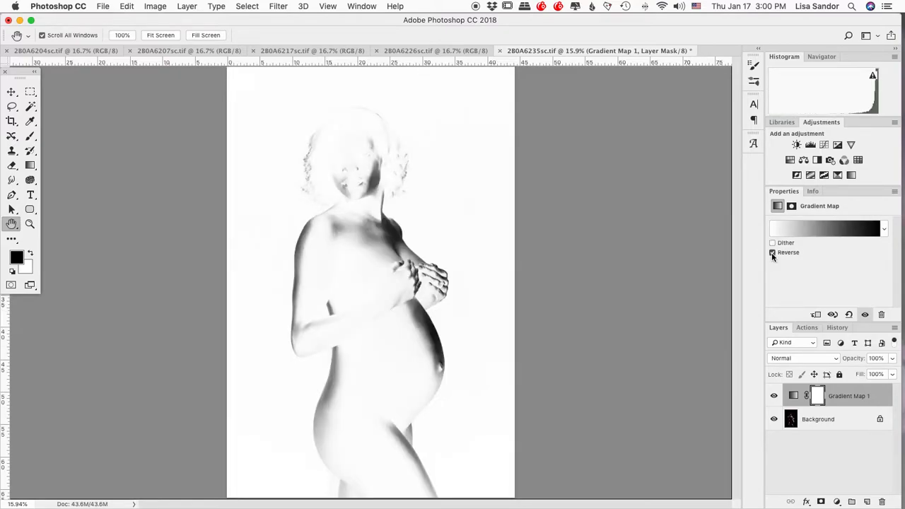
pyautogui.click(772, 252)
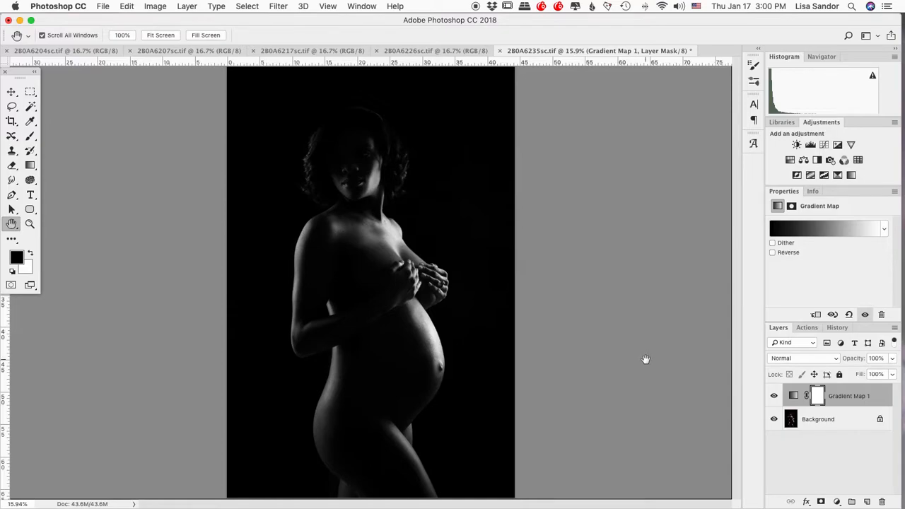
# Try out the Gradient Map layer's opacity and compare the photo with the layer hidden and shown.
pyautogui.click(893, 359)
pyautogui.moveTo(893, 377)
pyautogui.mouseDown()
pyautogui.moveTo(863, 373)
pyautogui.moveTo(879, 381)
pyautogui.moveTo(901, 370)
pyautogui.mouseUp()
pyautogui.click(792, 398)
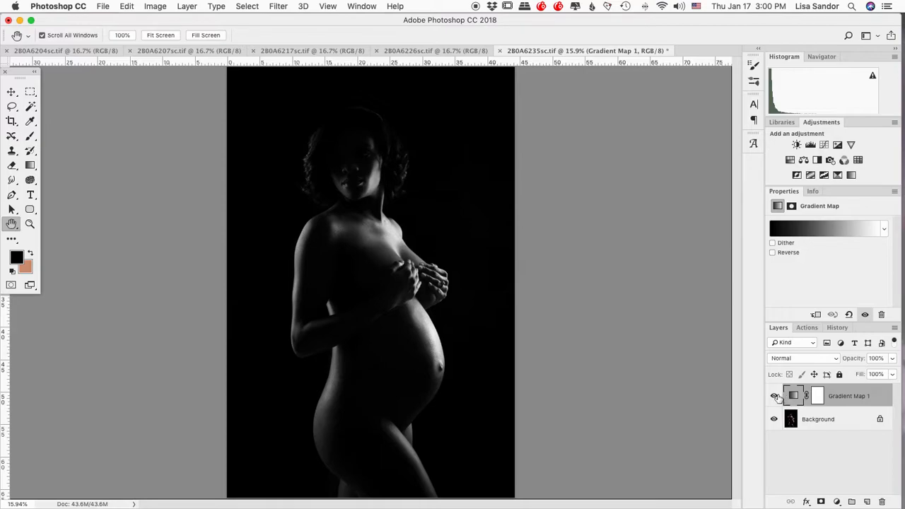
pyautogui.click(775, 398)
pyautogui.click(775, 398)
# Set the Gradient Map layer's blend mode to Luminosity and compare the photo with the layer hidden and shown.
pyautogui.click(841, 395)
pyautogui.click(834, 359)
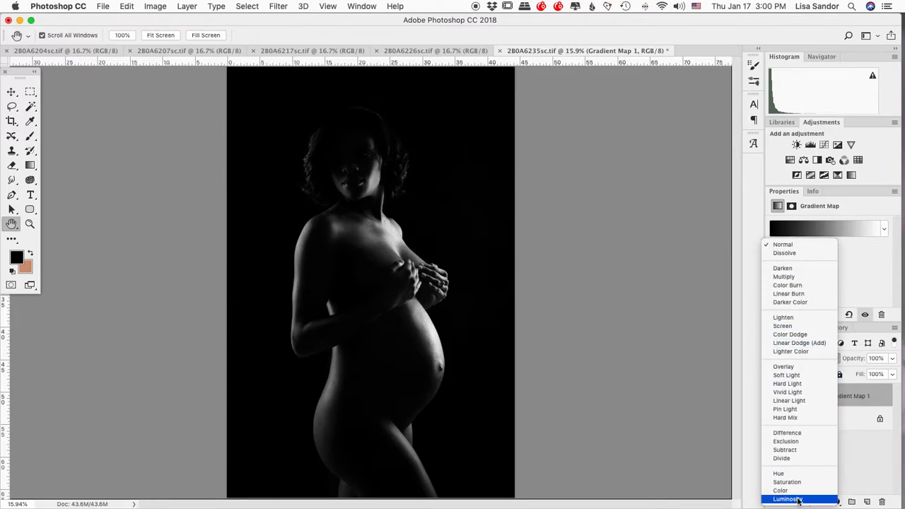
pyautogui.click(805, 500)
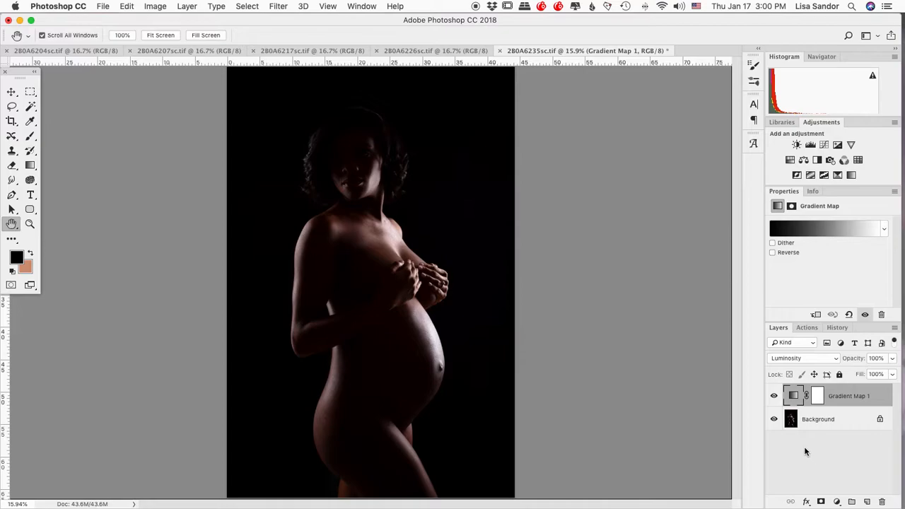
pyautogui.click(774, 397)
pyautogui.click(774, 397)
pyautogui.click(774, 397)
pyautogui.click(774, 398)
# Reduce the Gradient Map layer's opacity to 30% and compare the photo with and without it.
pyautogui.click(893, 358)
pyautogui.moveTo(891, 373); pyautogui.dragTo(854, 372)
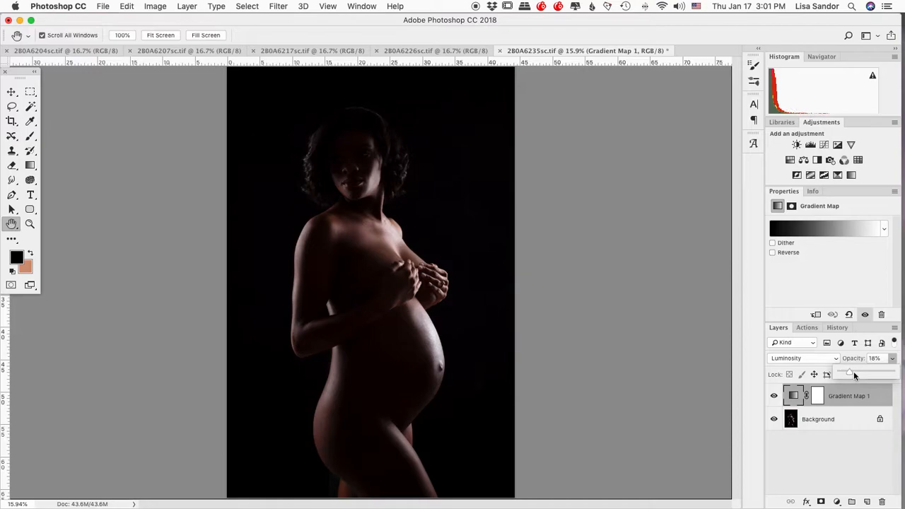
pyautogui.click(850, 399)
pyautogui.click(775, 399)
pyautogui.click(775, 398)
pyautogui.click(775, 398)
pyautogui.click(775, 399)
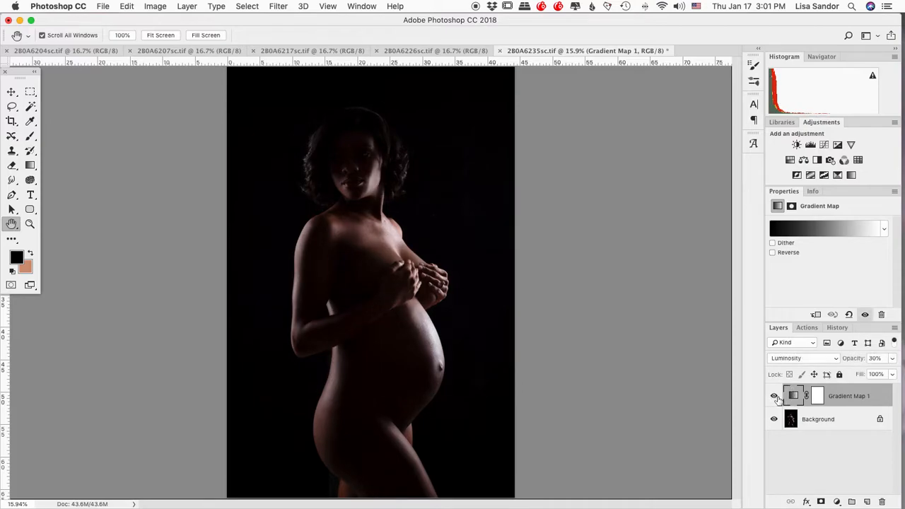
pyautogui.click(775, 398)
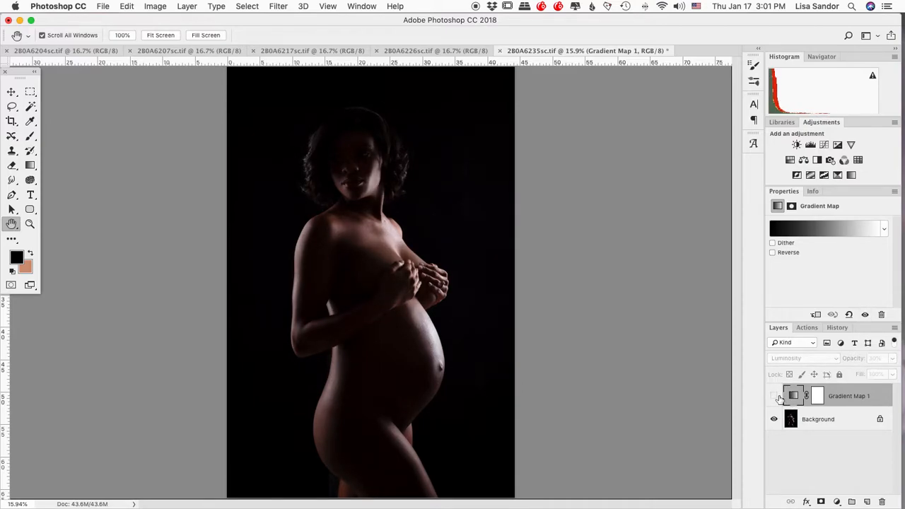
pyautogui.click(775, 398)
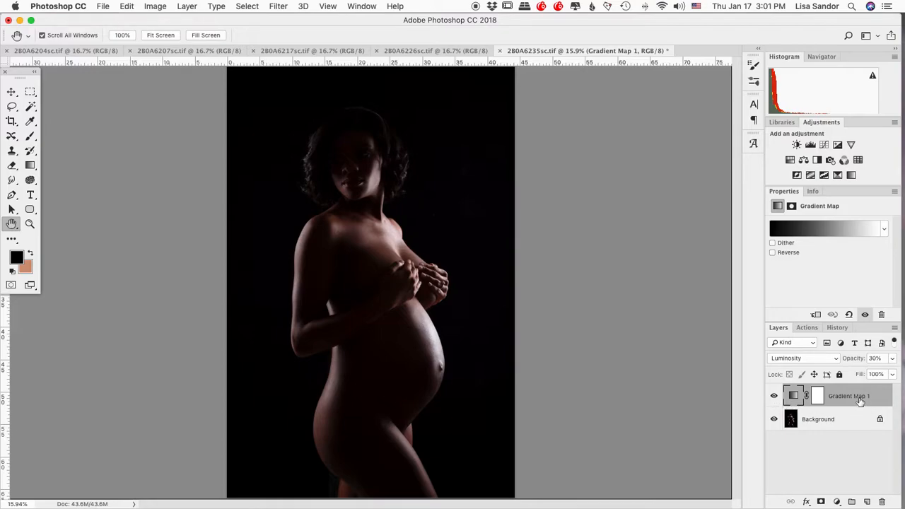
# Delete the Gradient Map layer and open the photo in the Alien Skin Exposure X4 filter.
pyautogui.moveTo(858, 403); pyautogui.dragTo(882, 501)
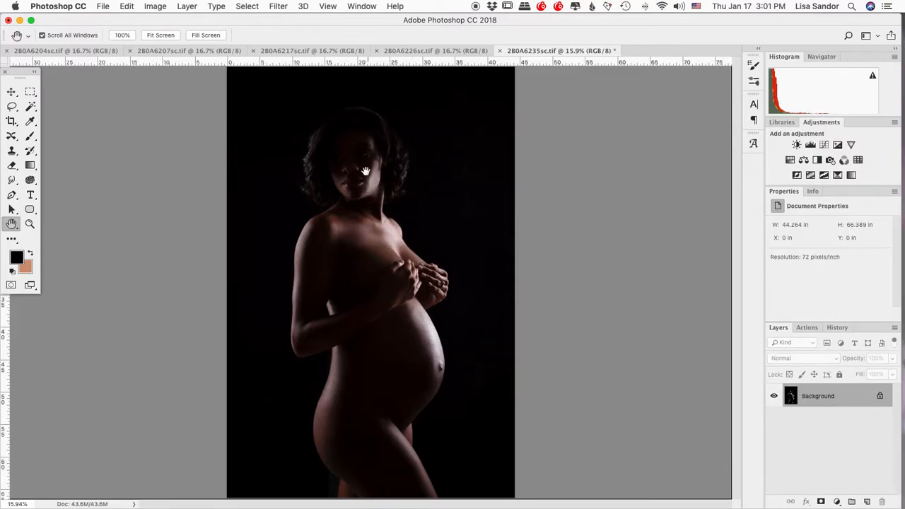
pyautogui.click(282, 6)
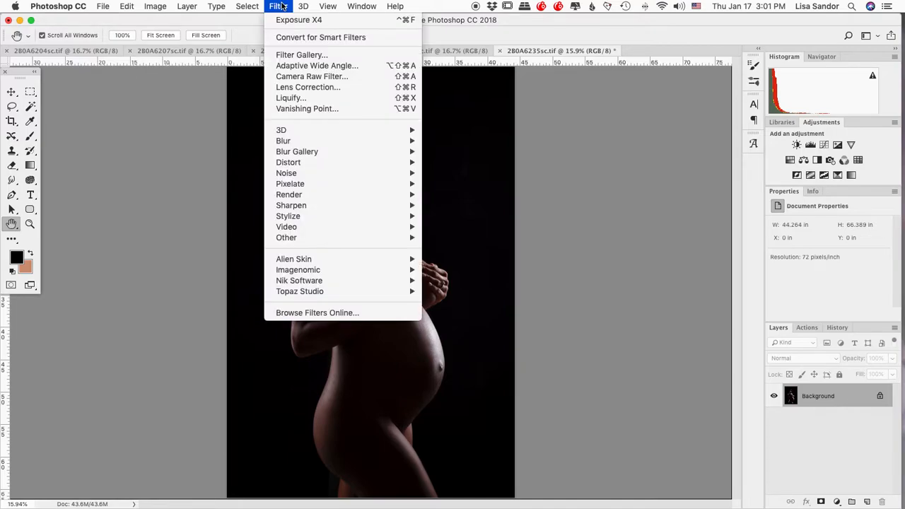
pyautogui.moveTo(341, 259)
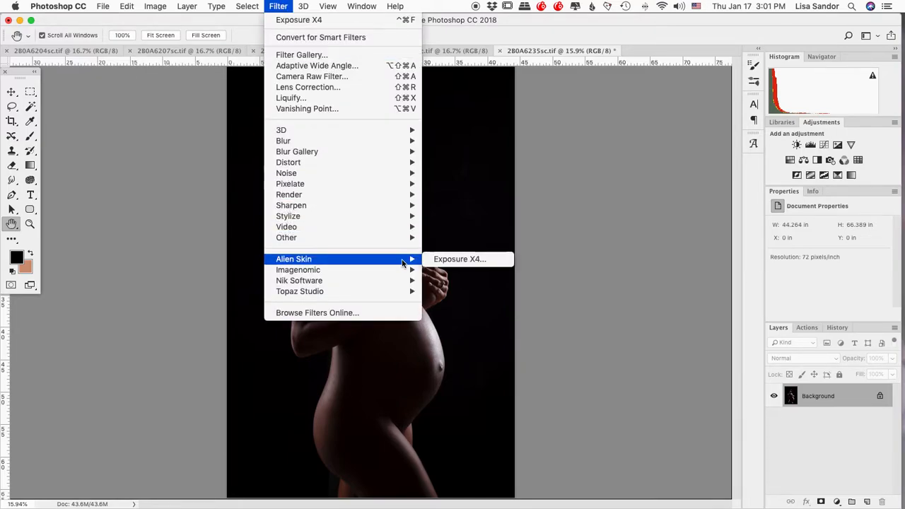
pyautogui.click(458, 261)
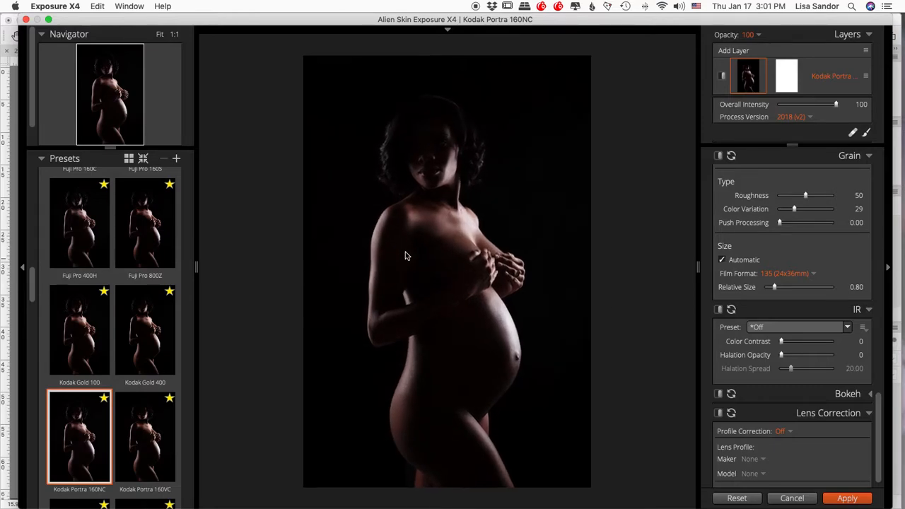
# Preview the Kodak Gold 400 and Kodak PLUS-X 125 presets, and apply the black-and-white Kodak TRI-X 400 preset.
pyautogui.click(125, 313)
pyautogui.scroll(3, 125, 309)
pyautogui.scroll(10, 125, 309)
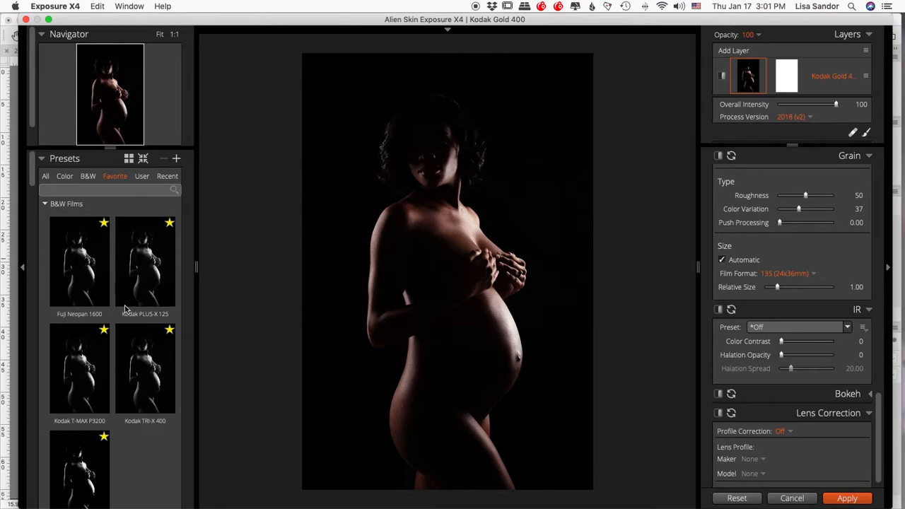
pyautogui.click(133, 269)
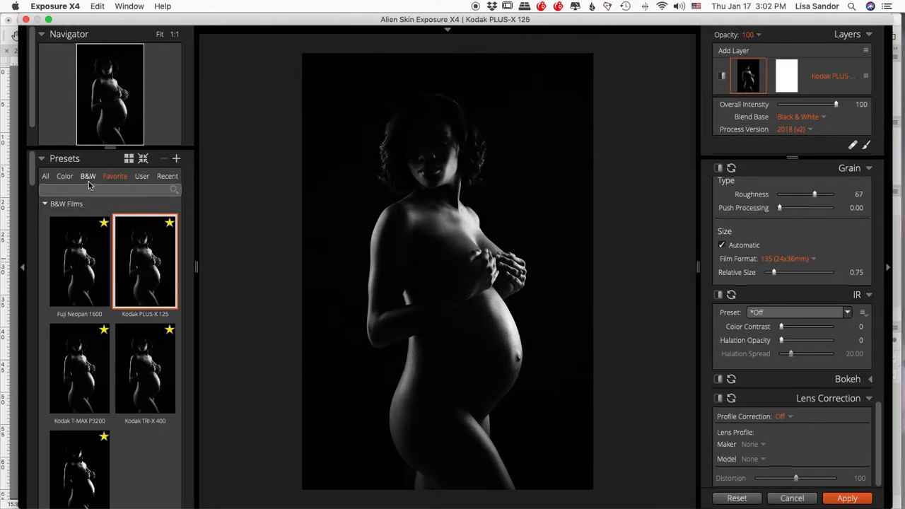
pyautogui.scroll(-2, 158, 268)
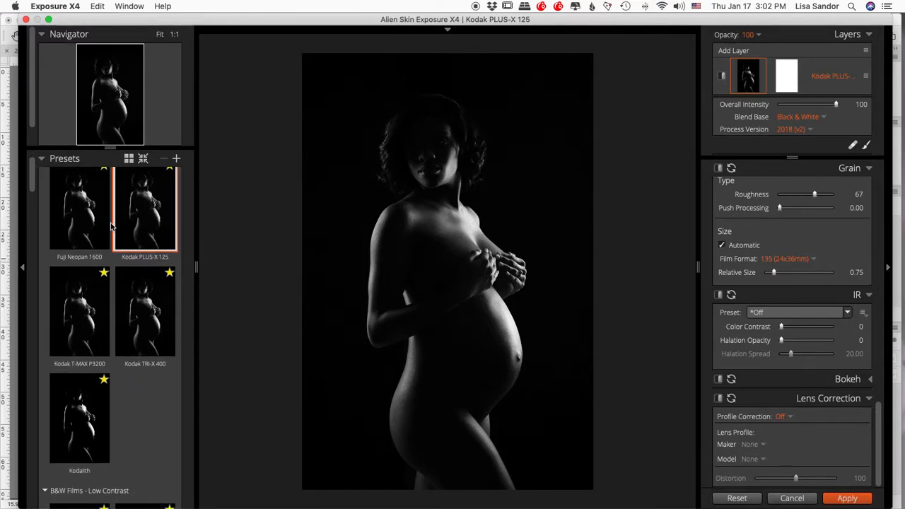
pyautogui.click(150, 305)
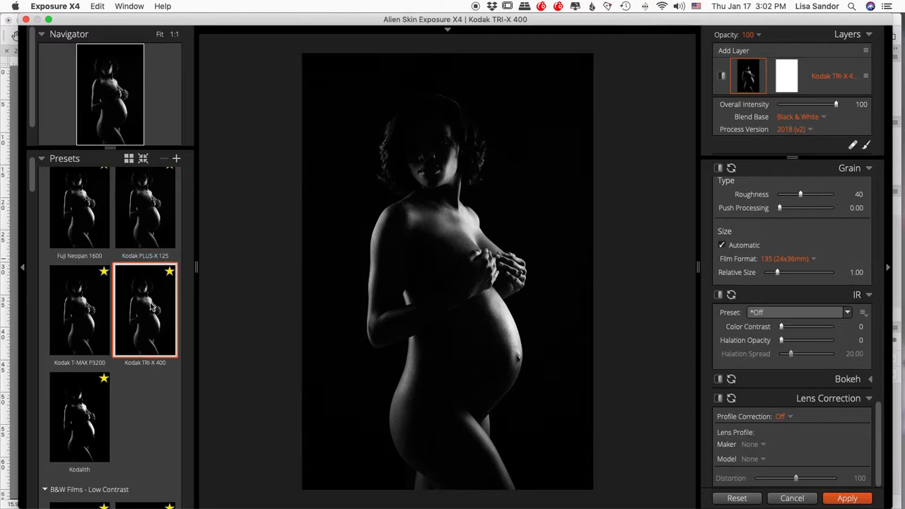
# Examine the film grain at 1:1 on the neck, chest and hands, along with the preset's Grain settings.
pyautogui.scroll(-3, 156, 318)
pyautogui.click(404, 271)
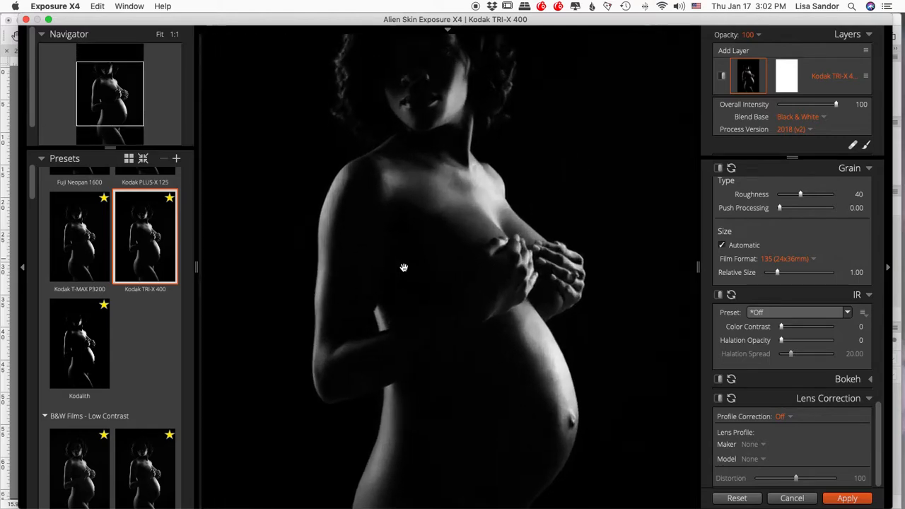
pyautogui.moveTo(587, 89); pyautogui.dragTo(382, 460)
pyautogui.scroll(-3, 428, 356)
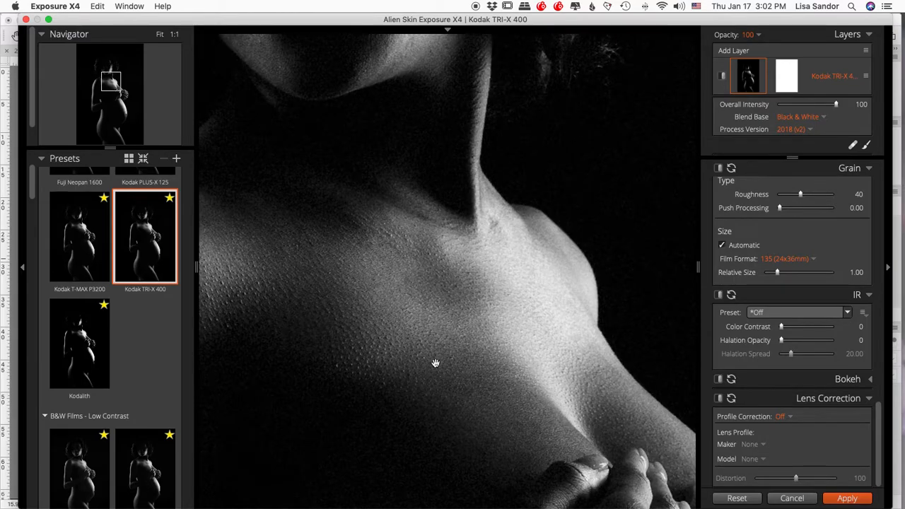
pyautogui.moveTo(434, 362); pyautogui.dragTo(527, 264)
pyautogui.moveTo(547, 303); pyautogui.dragTo(363, 205)
pyautogui.moveTo(415, 246); pyautogui.dragTo(418, 151)
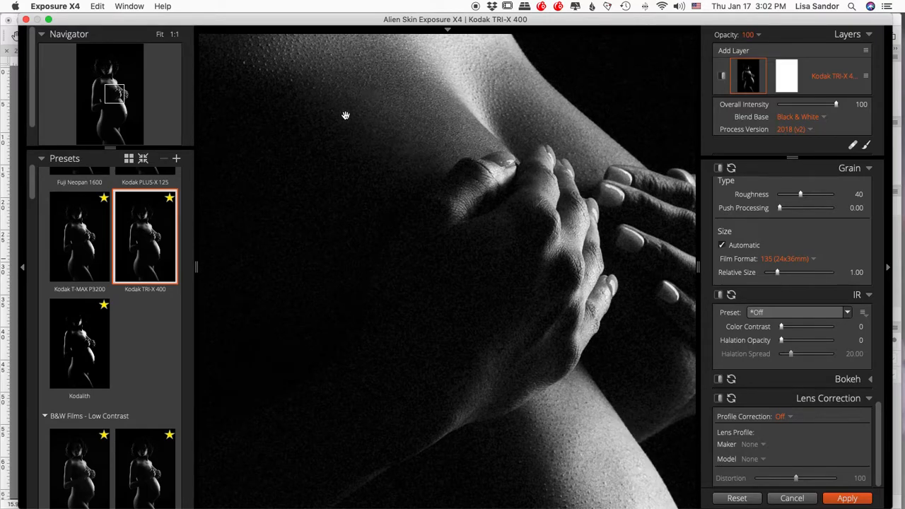
pyautogui.scroll(1, 455, 149)
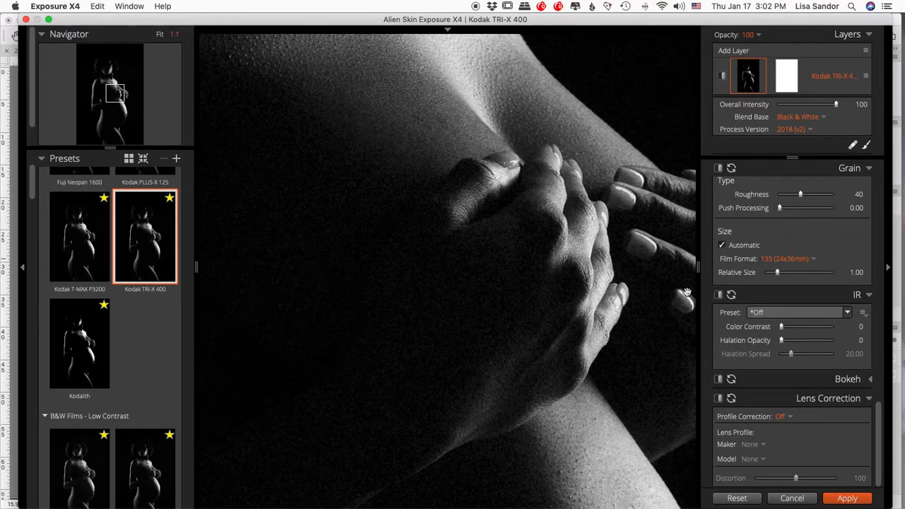
pyautogui.scroll(2, 768, 273)
pyautogui.scroll(9, 769, 272)
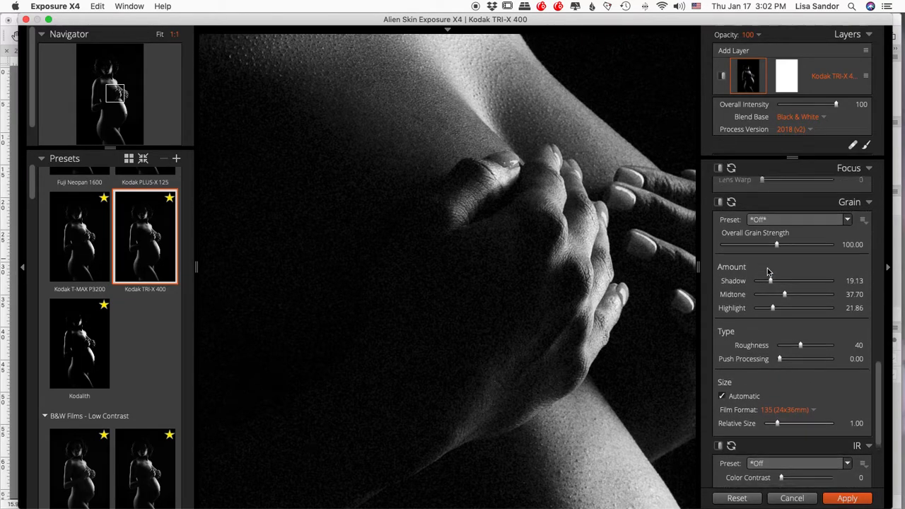
# Reduce the Overall Grain Strength of the Kodak TRI-X 400 preset to 80 and check the effect on the whole photo.
pyautogui.scroll(-3, 767, 268)
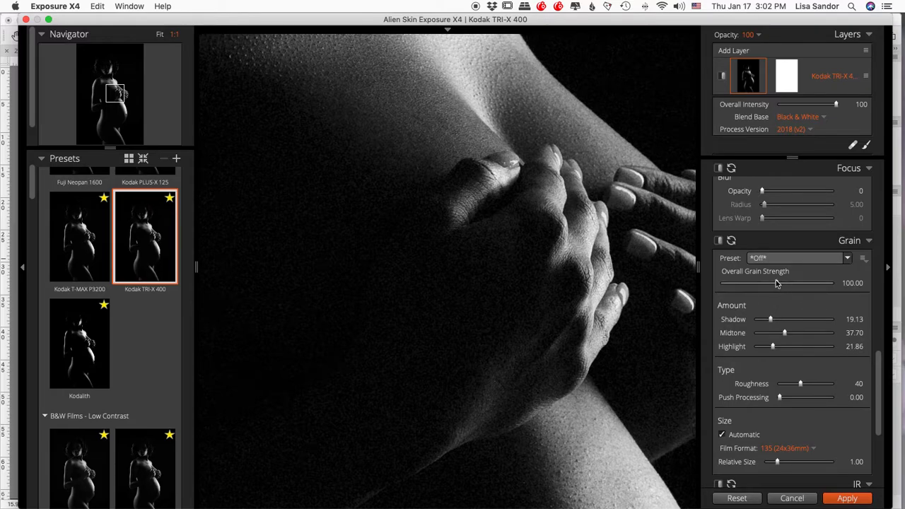
pyautogui.moveTo(778, 287)
pyautogui.mouseDown()
pyautogui.moveTo(720, 288)
pyautogui.moveTo(765, 287)
pyautogui.mouseUp()
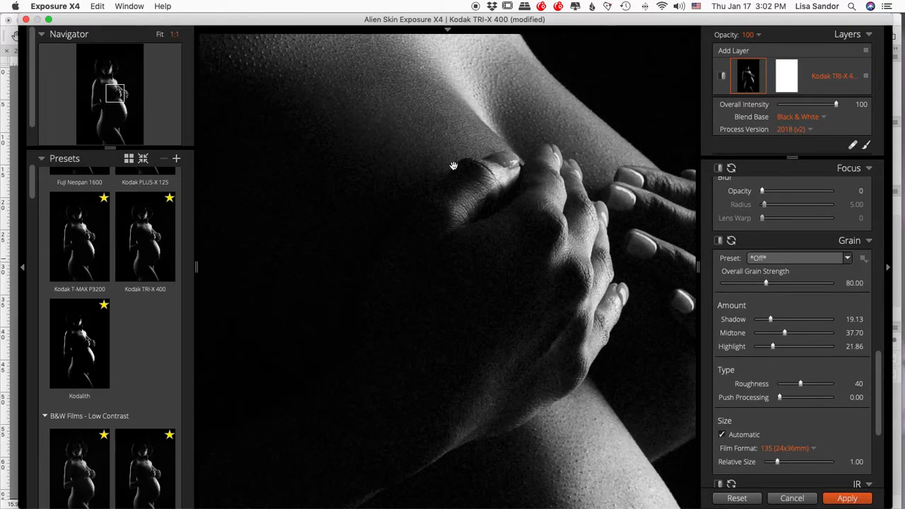
pyautogui.scroll(-5, 453, 165)
pyautogui.scroll(-5, 453, 166)
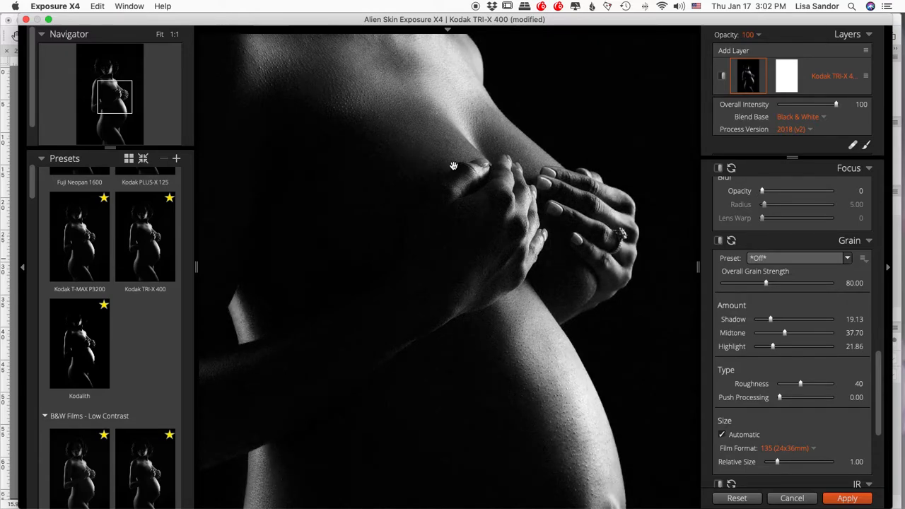
pyautogui.scroll(-1, 454, 166)
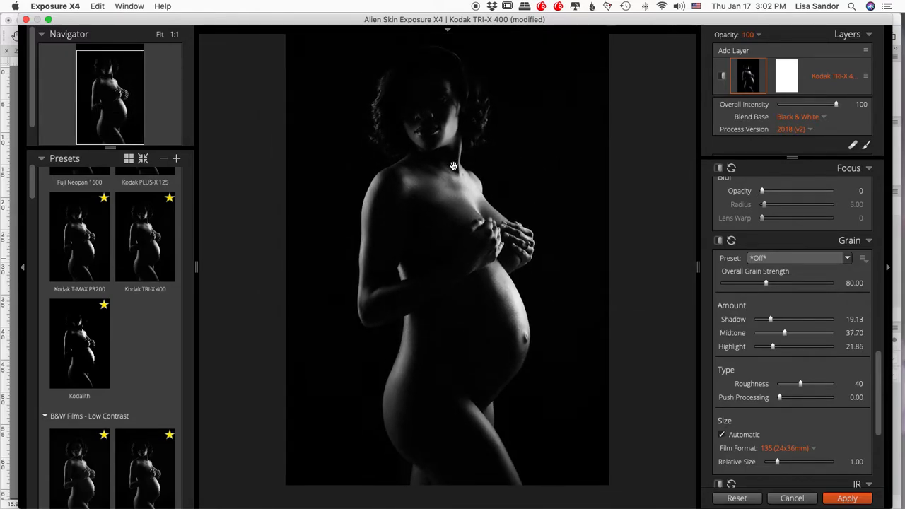
# Choose the Ilford Delta 100 preset from B&W Films - Low Contrast and apply it to the photo, returning to Photoshop.
pyautogui.click(136, 204)
pyautogui.scroll(-4, 136, 204)
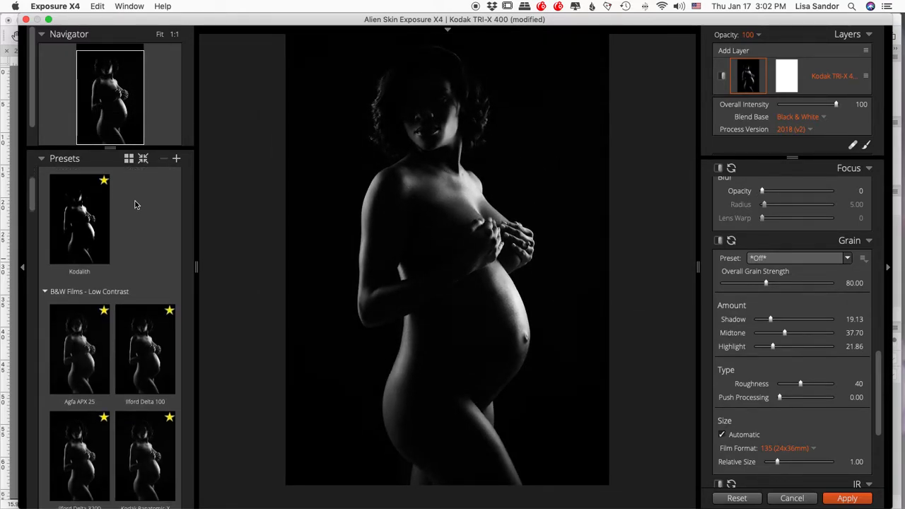
pyautogui.scroll(1, 136, 204)
pyautogui.scroll(4, 137, 204)
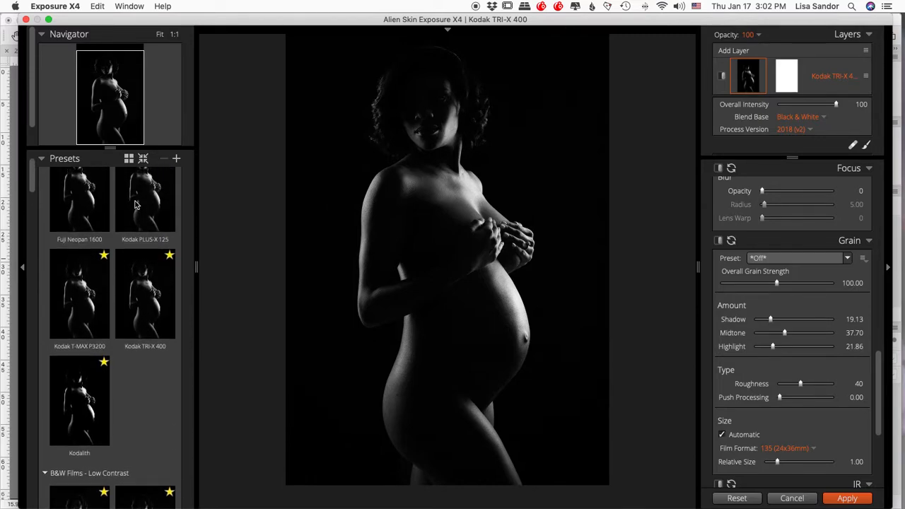
pyautogui.scroll(-6, 136, 205)
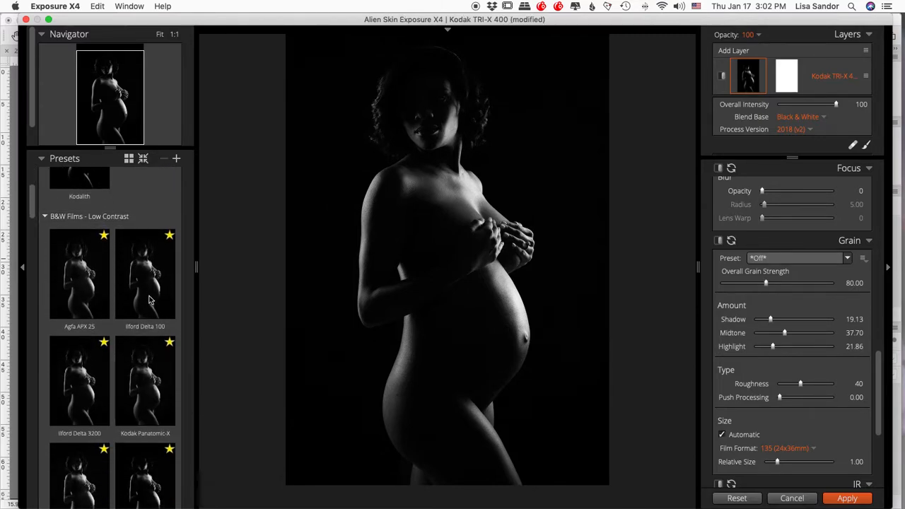
pyautogui.click(149, 301)
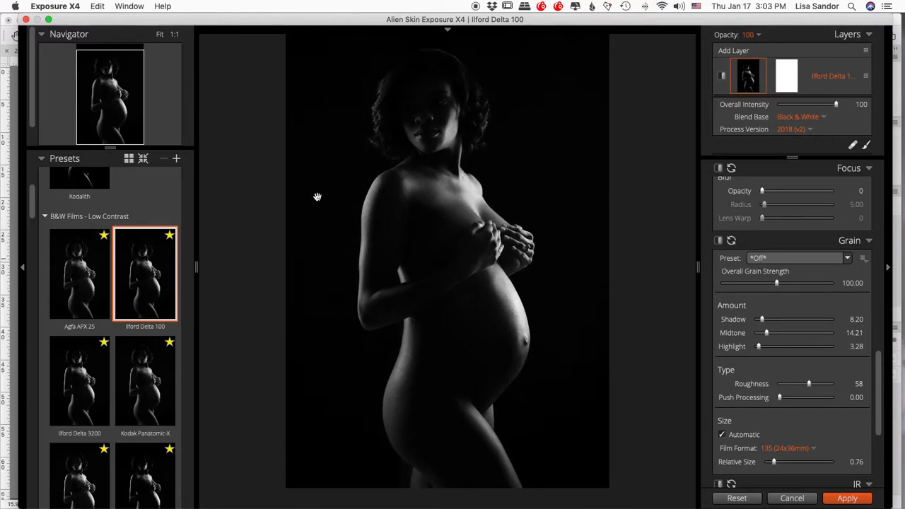
pyautogui.click(838, 498)
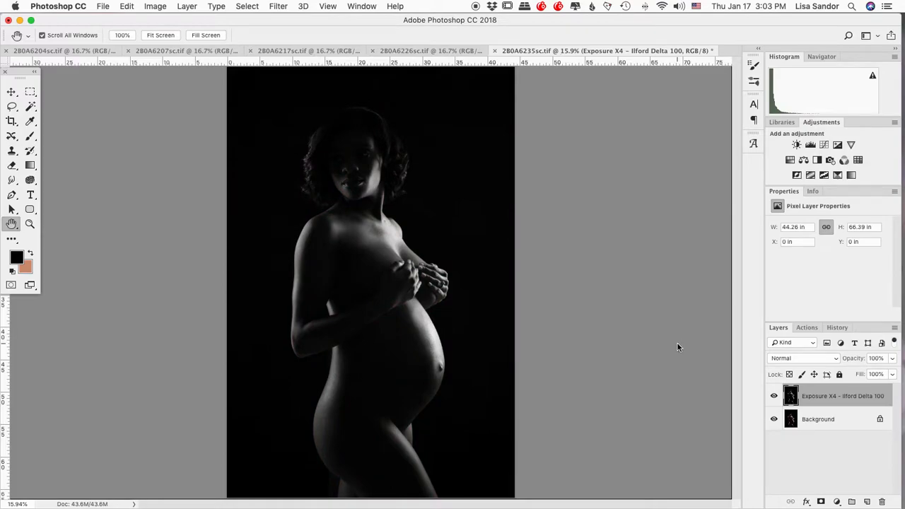
# Compare the photo with and without the Exposure X4 Ilford Delta 100 layer.
pyautogui.click(774, 397)
pyautogui.click(774, 396)
pyautogui.click(775, 397)
pyautogui.click(775, 397)
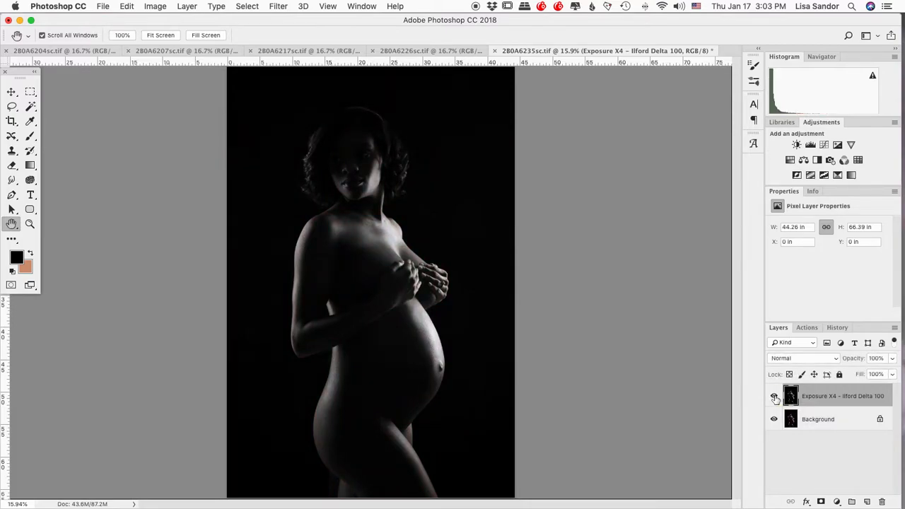